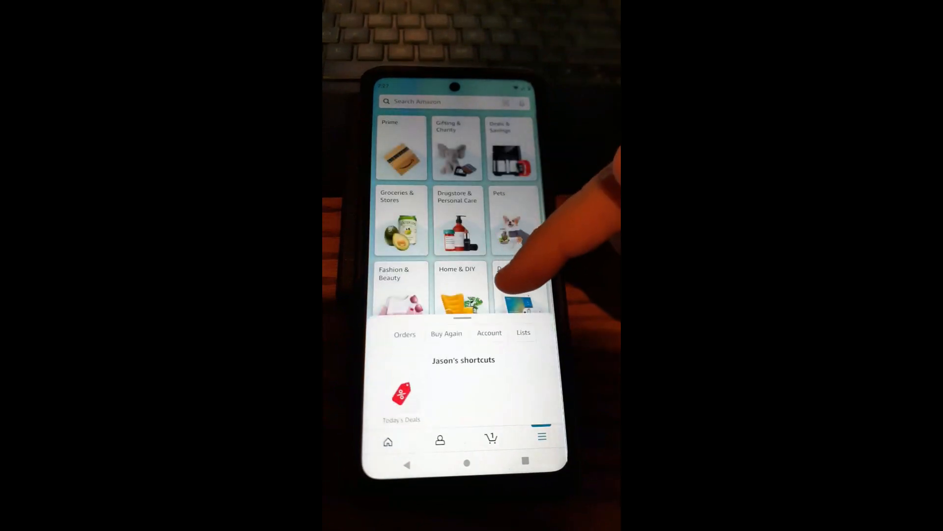
scroll(520, 284, "down", 8)
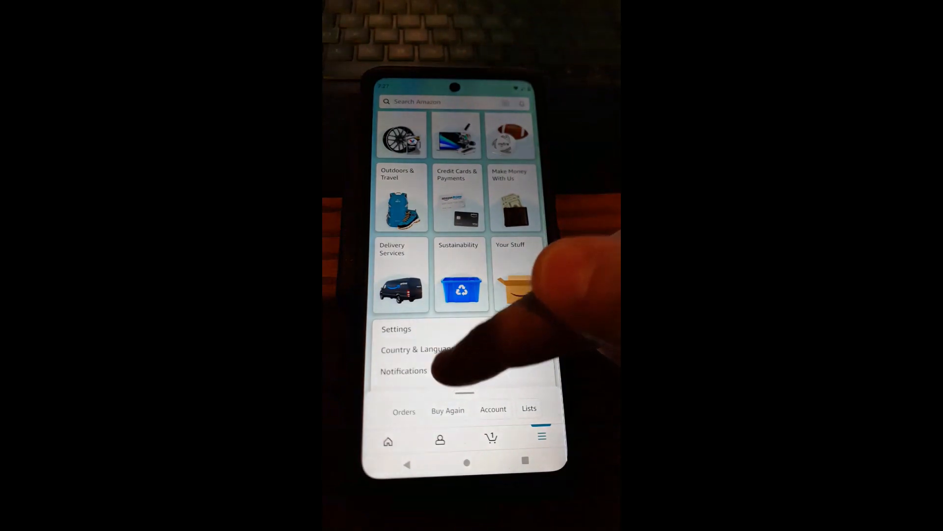
Open the Notifications option from the expanded Settings section of the menu.
left_click(413, 371)
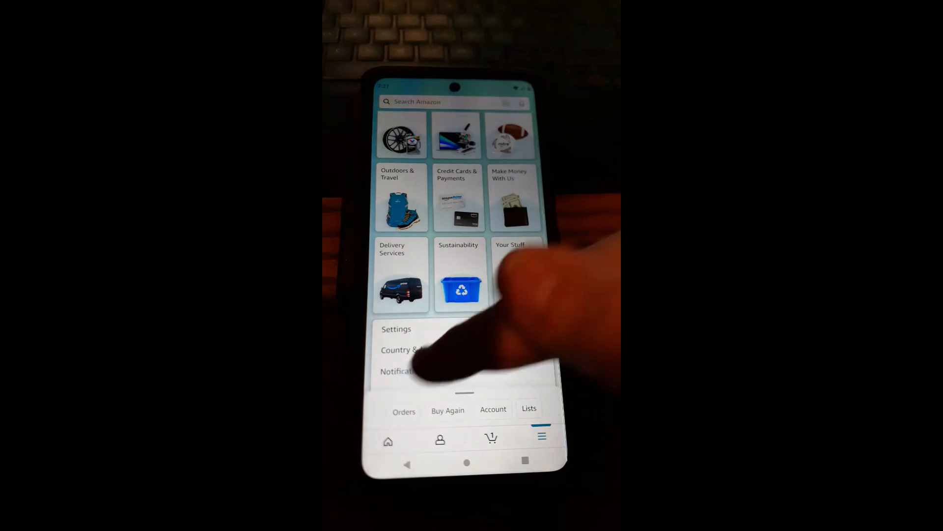